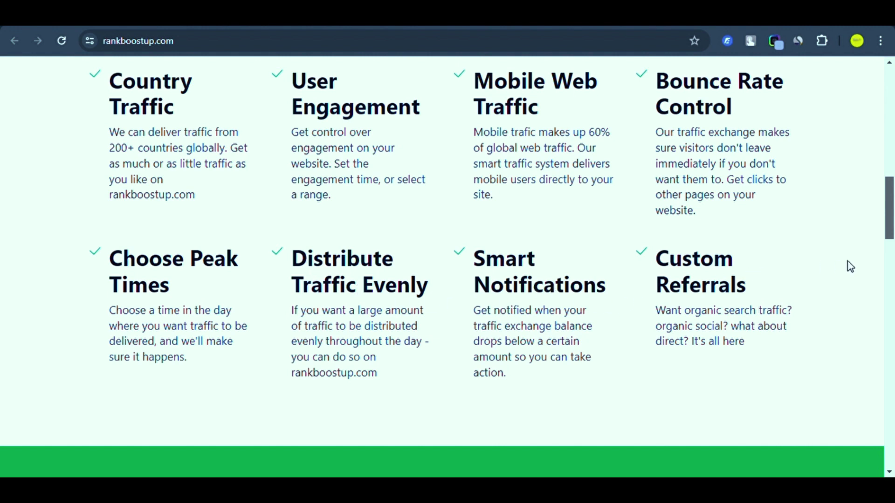
Return to the top of the Sign Up Free form, leave Email empty, and open a new tab.
left_click_drag(889, 216, 890, 120)
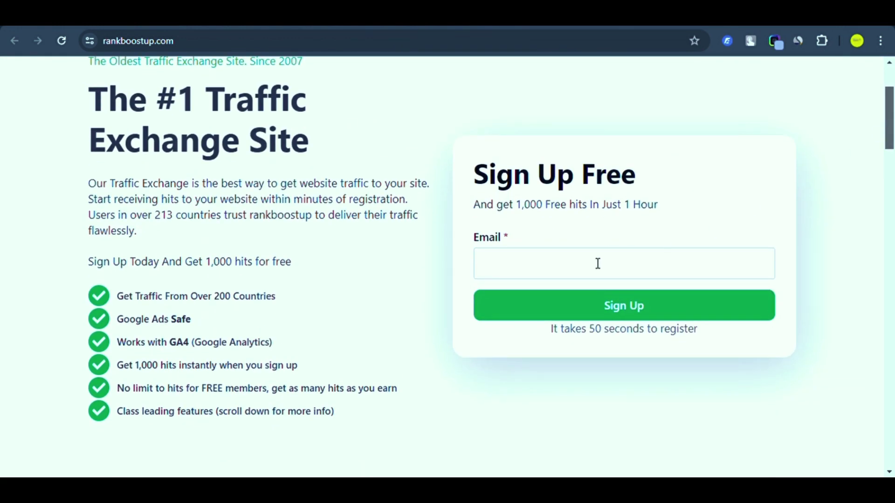
left_click(542, 266)
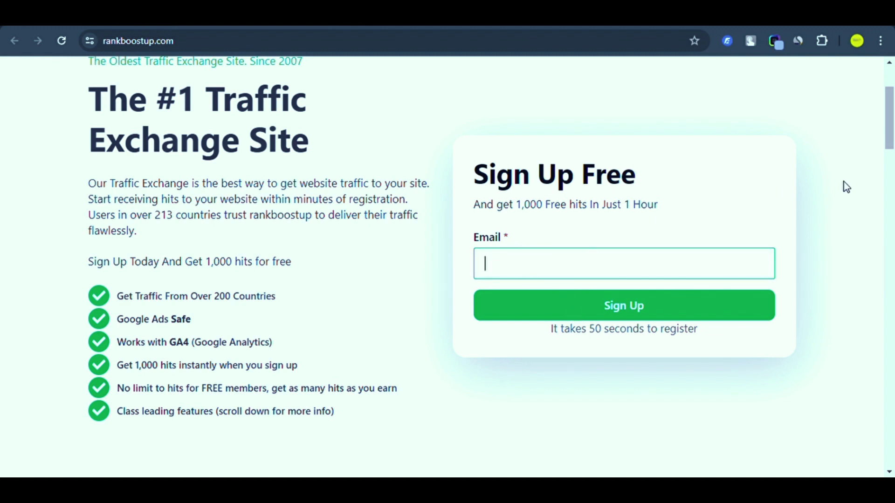
left_click(707, 204)
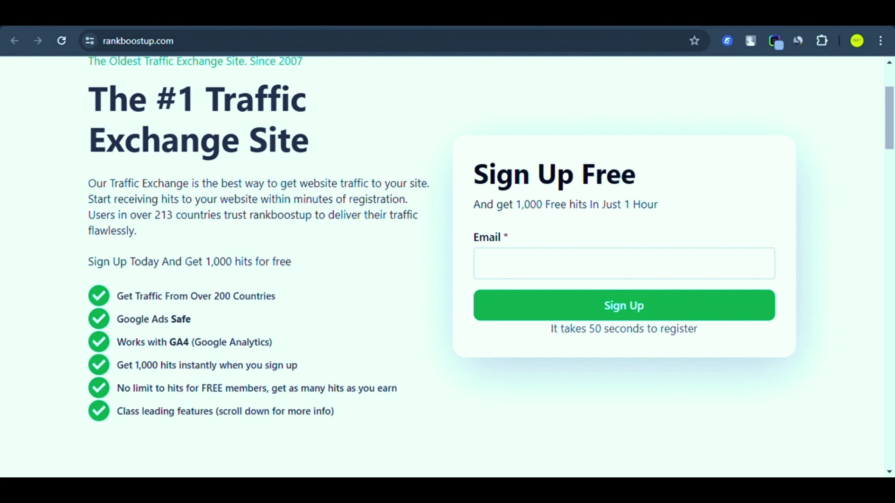
key("ctrl+t")
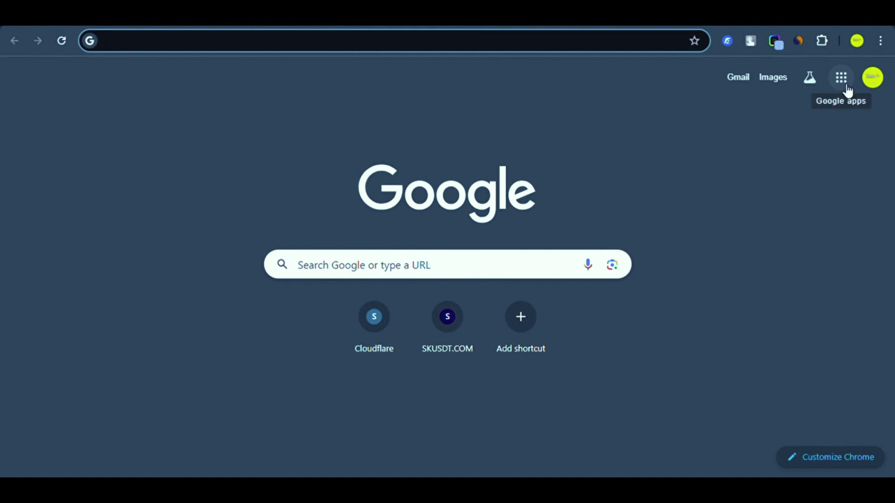
Copy the e-mail address shown in the Google account details panel.
left_click(873, 79)
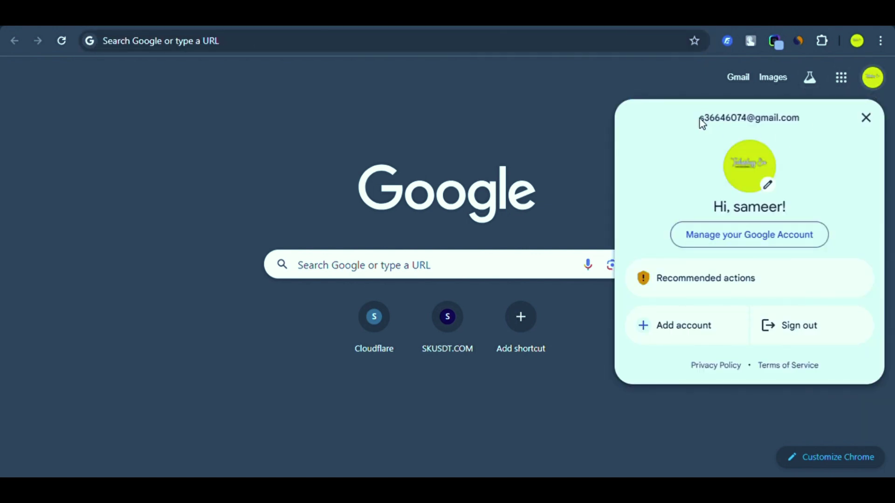
left_click_drag(700, 124, 805, 117)
key("ctrl+c")
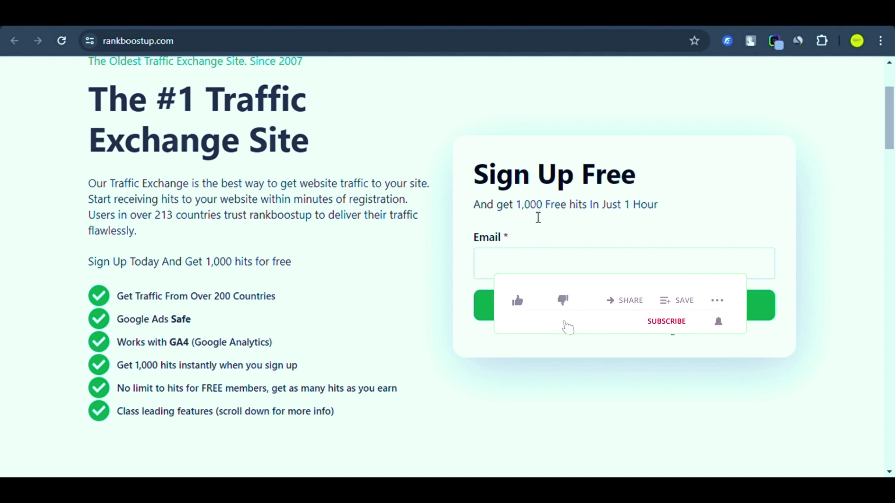
Paste the copied e-mail into the Sign Up Free Email field and submit it.
left_click(624, 264)
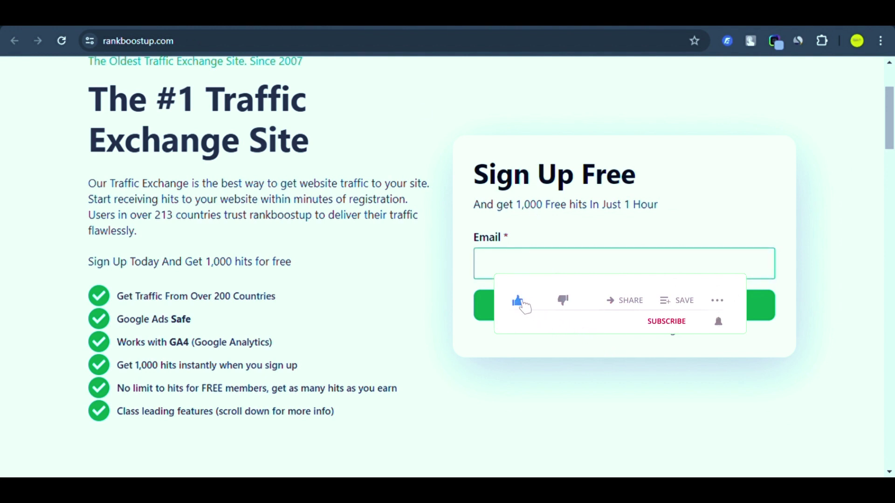
key("ctrl+v")
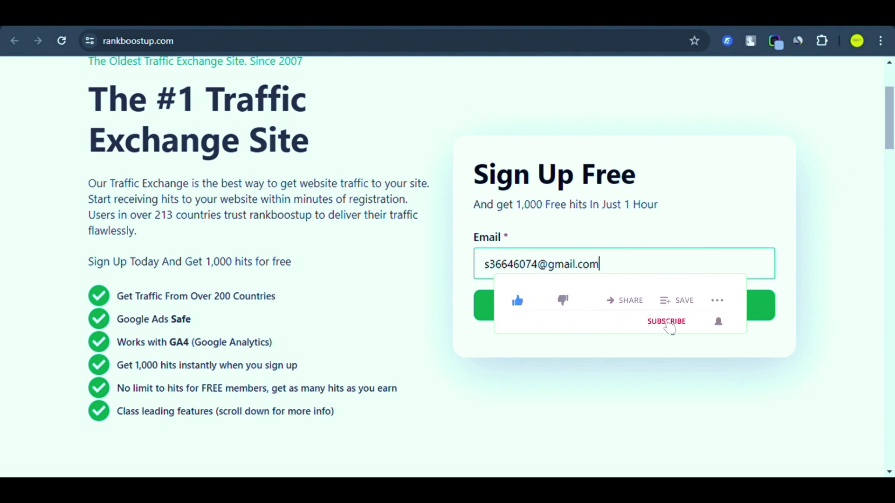
key("Return")
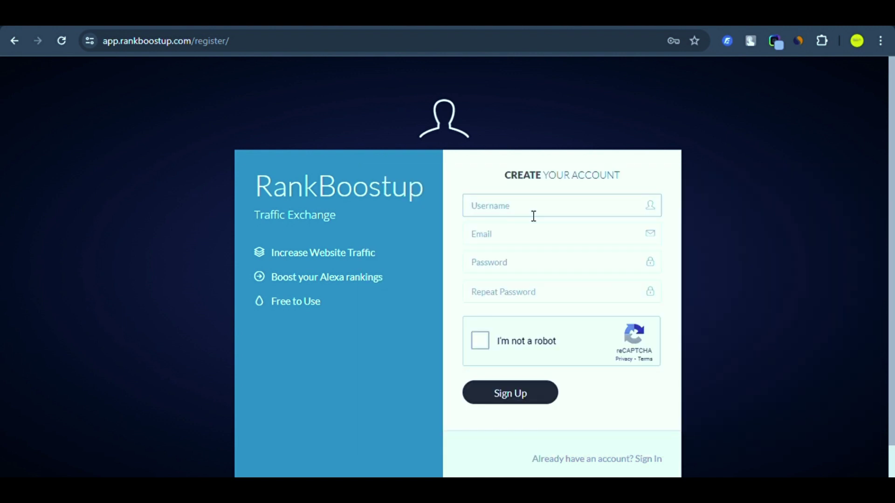
Fill in a username, the autofilled e-mail, the password and reCAPTCHA, then submit the registration.
type("owais")
left_click(525, 236)
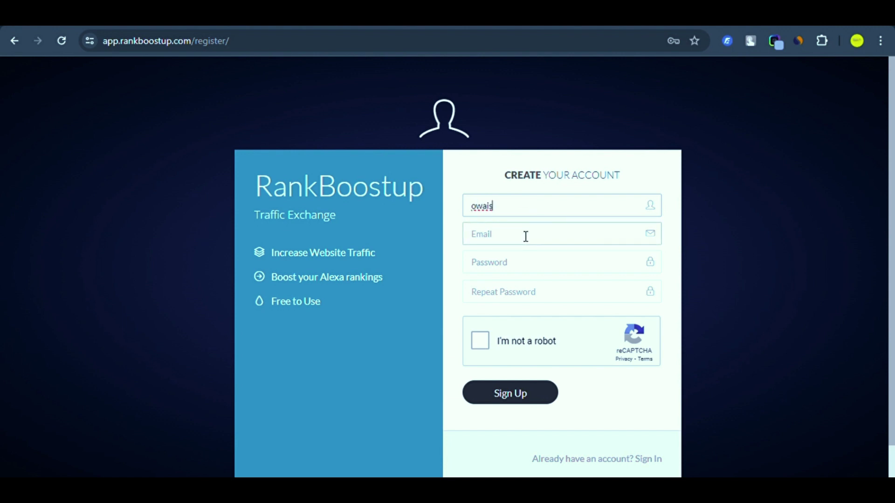
left_click(550, 266)
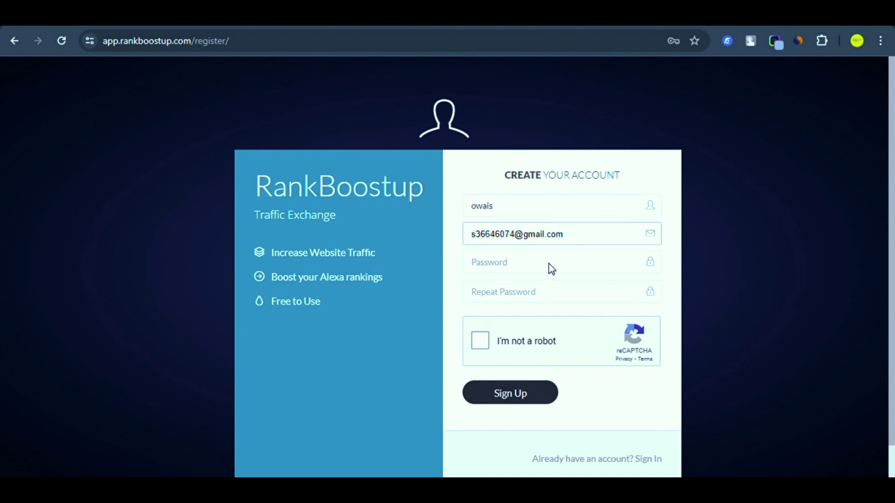
left_click(543, 268)
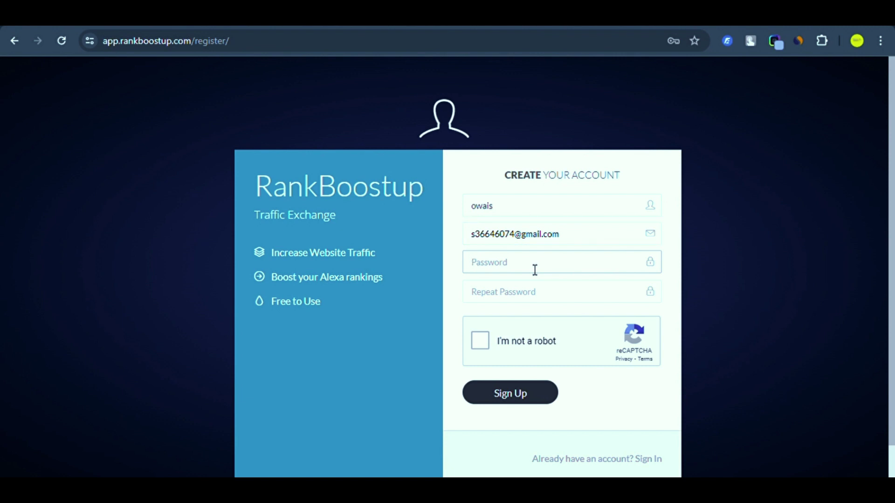
type("12345678901")
left_click(502, 304)
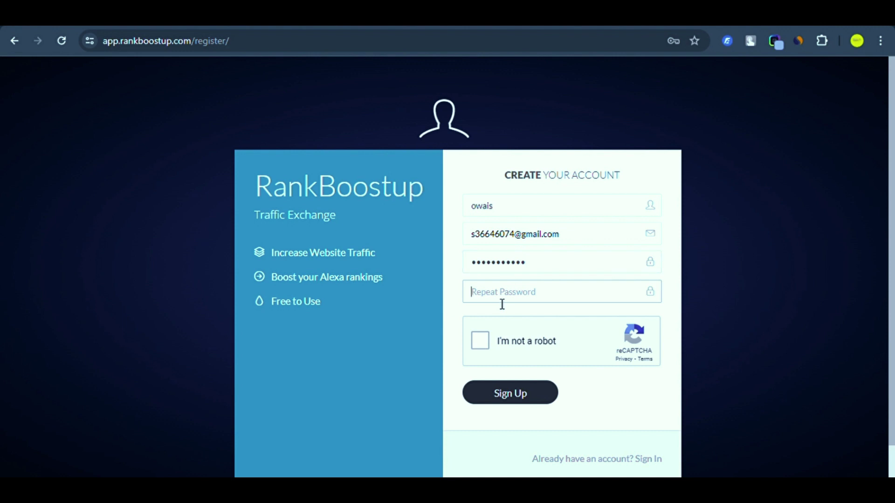
type("12345678902")
left_click(476, 345)
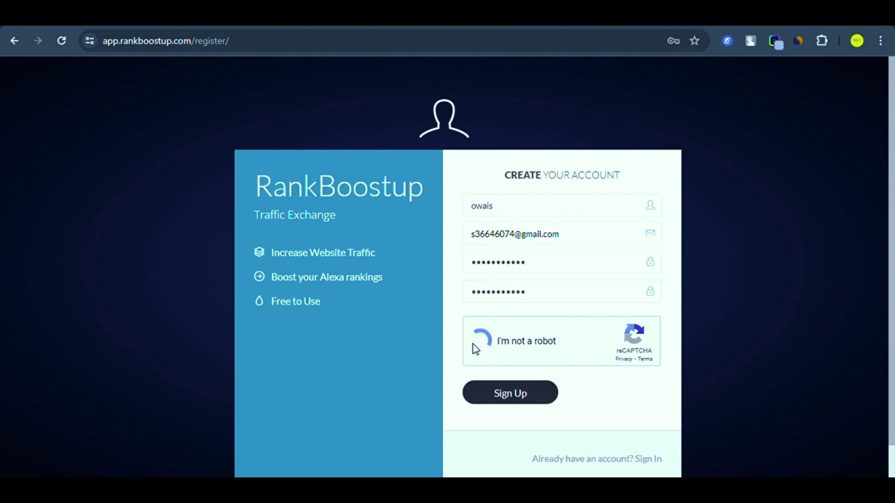
left_click(510, 408)
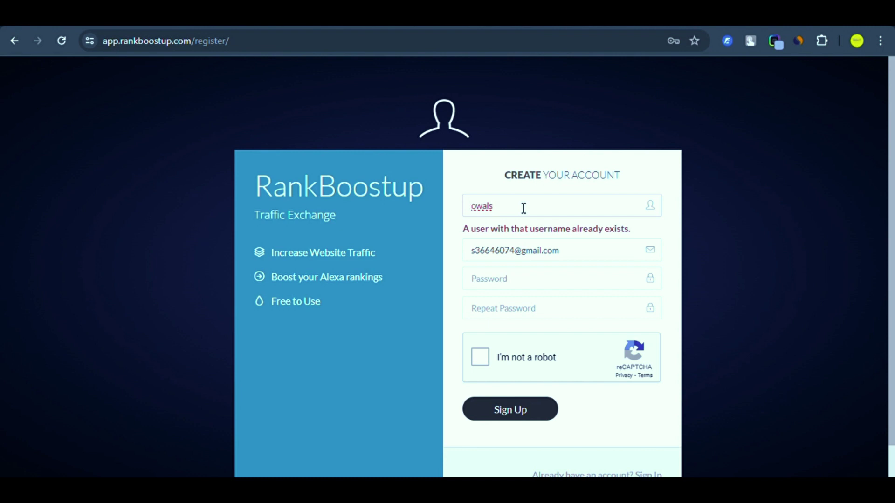
Append 84 to the username, redo the reCAPTCHA, re-enter both passwords, and resubmit.
type("84")
left_click(482, 359)
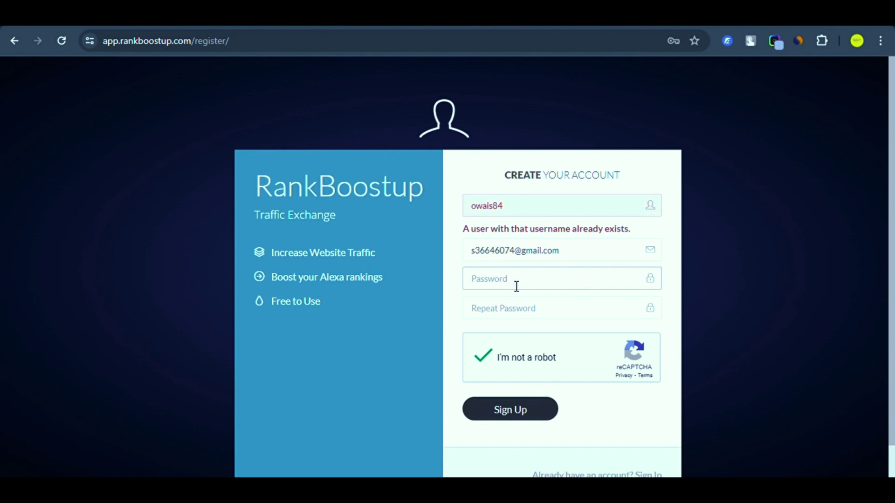
left_click(516, 286)
type("***********")
left_click(515, 311)
type("******")
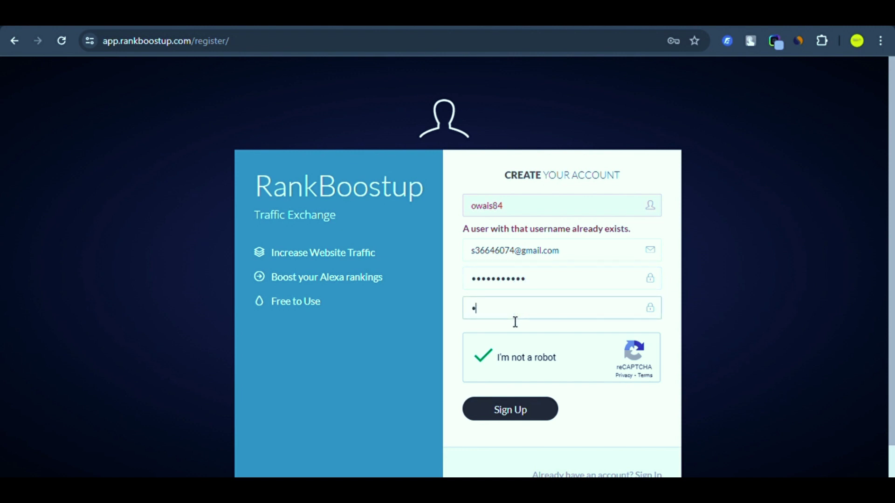
type("******")
left_click(515, 410)
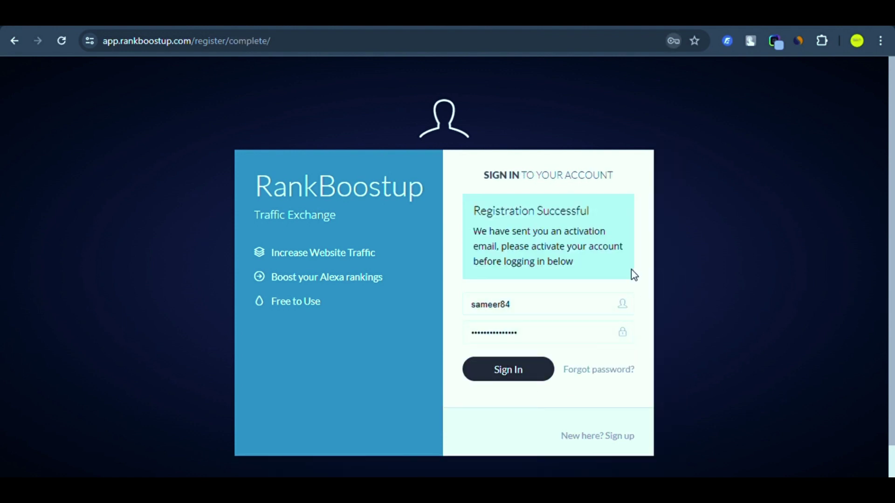
Try signing in with the saved login before activation, then switch to the Google tab.
left_click(513, 341)
left_click(515, 379)
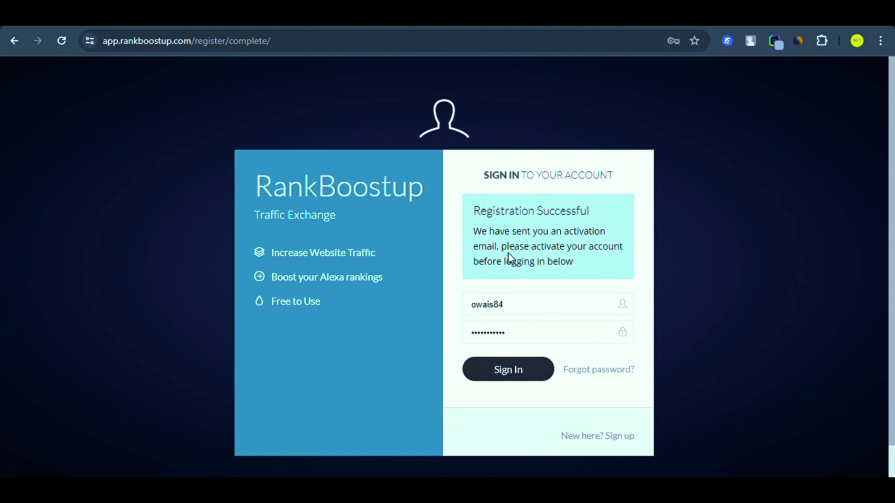
left_click(403, 16)
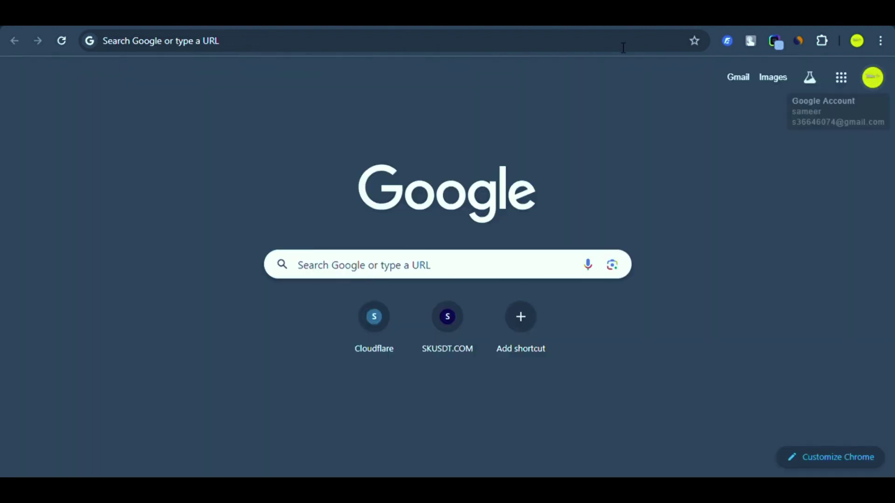
In Gmail, follow the 'Please activate your account' email's Activate Email Address link.
left_click(748, 81)
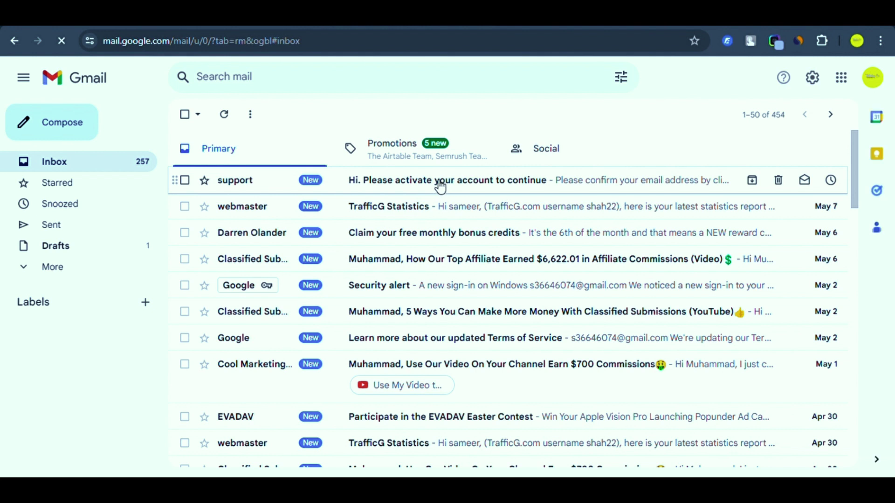
left_click(436, 182)
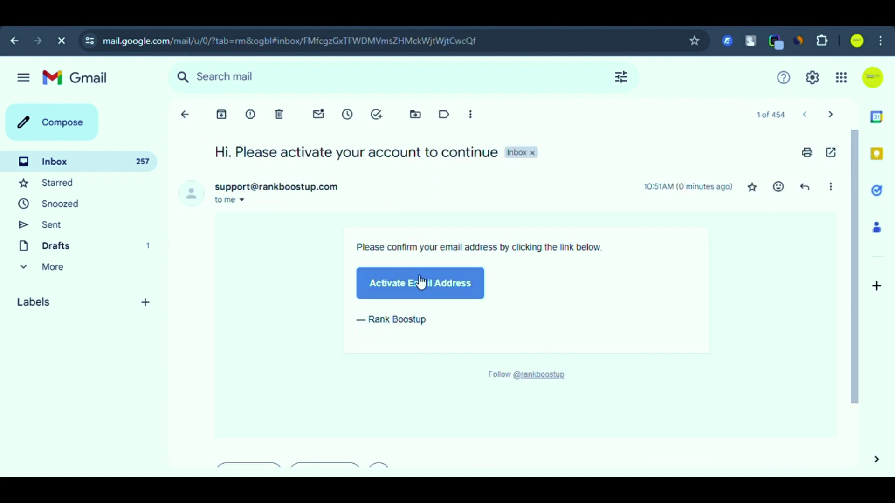
left_click(418, 282)
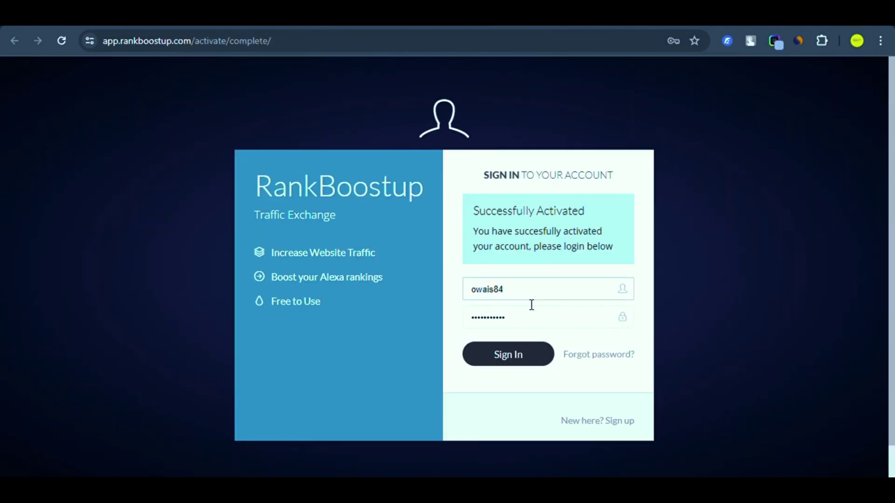
Sign in from the Successfully Activated page.
left_click(523, 353)
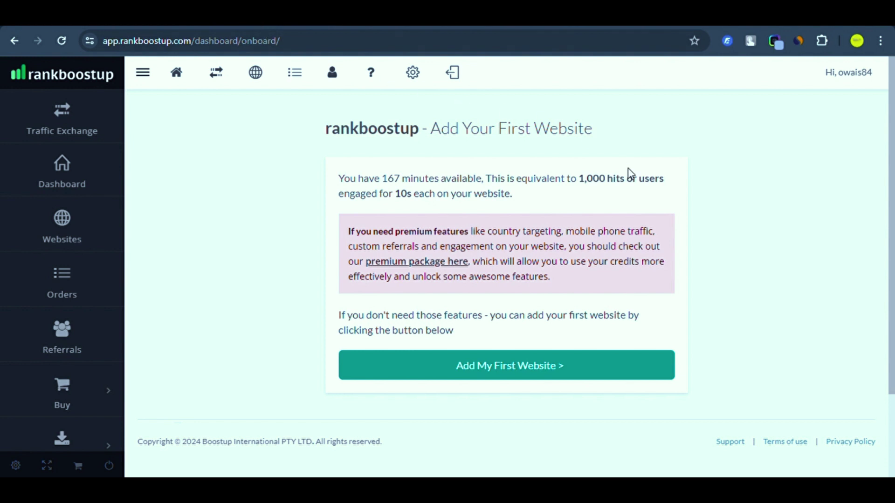
Scroll through the onboarding page reviewing the 167 free minutes (1,000 hits) offer.
mouse_move(892, 149)
left_mouse_down()
mouse_move(890, 172)
mouse_move(889, 159)
left_mouse_up()
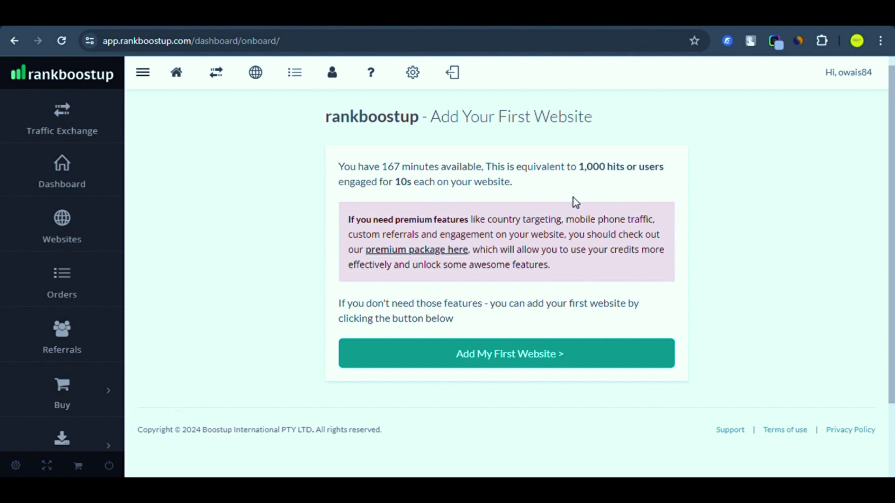
scroll(893, 235, "down", 1)
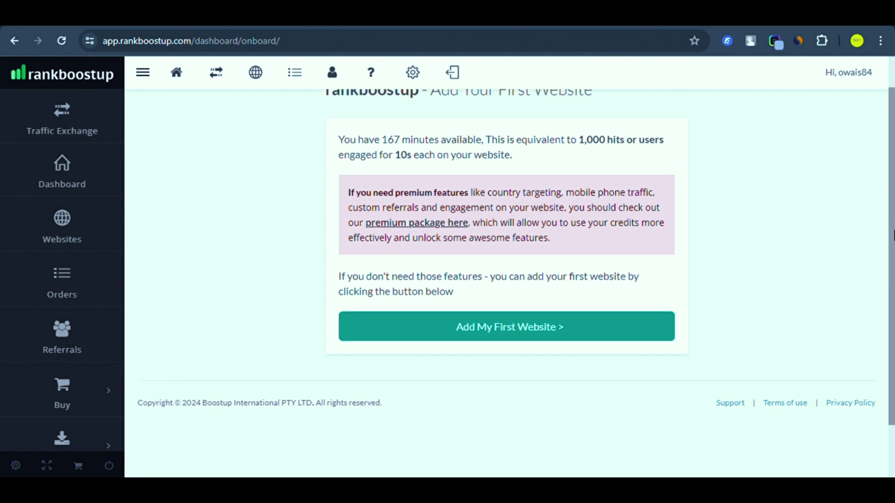
scroll(892, 235, "down", 1)
scroll(888, 187, "up", 2)
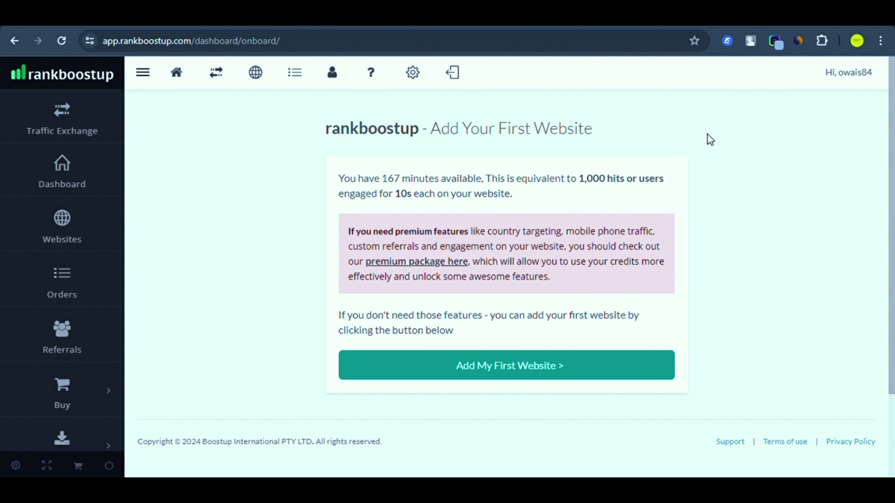
left_click_drag(893, 186, 893, 139)
Open a new blank browser tab.
key("ctrl+t")
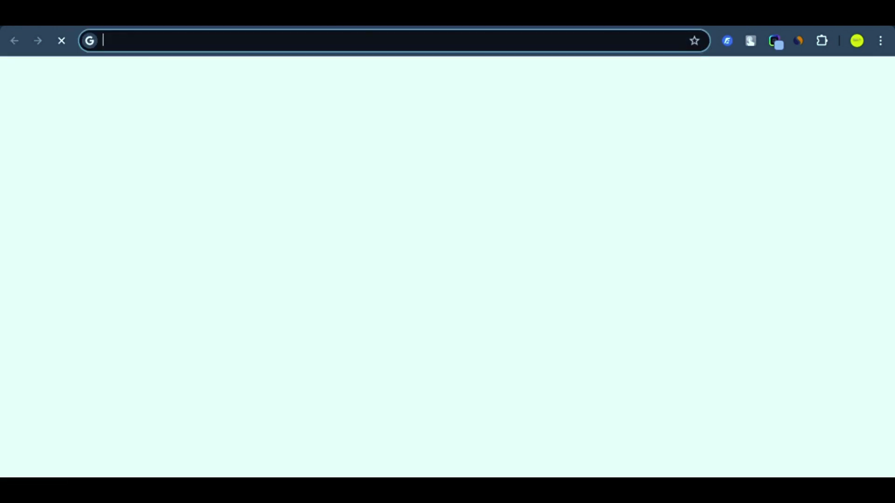